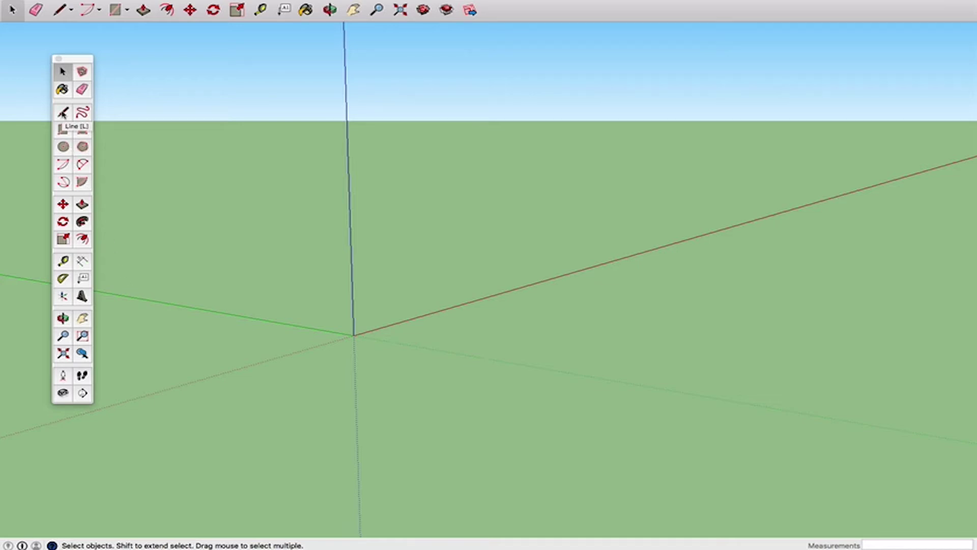
Draw a short test line from the origin along the red axis.
left_click(63, 113)
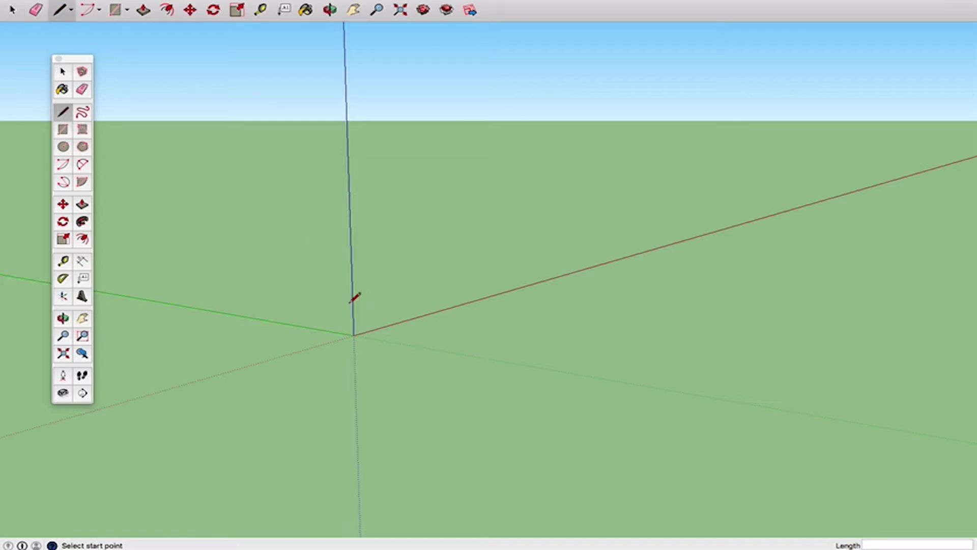
left_click(355, 335)
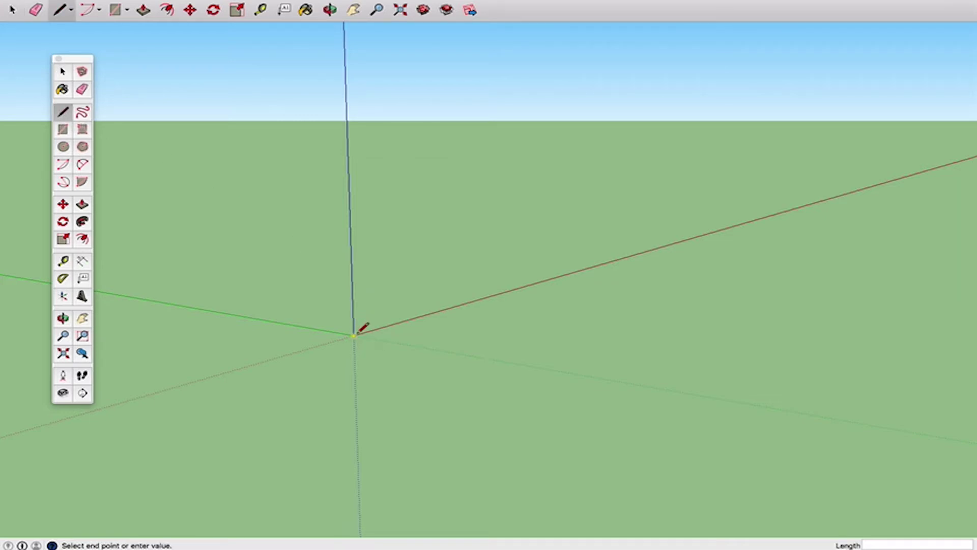
left_click(492, 295)
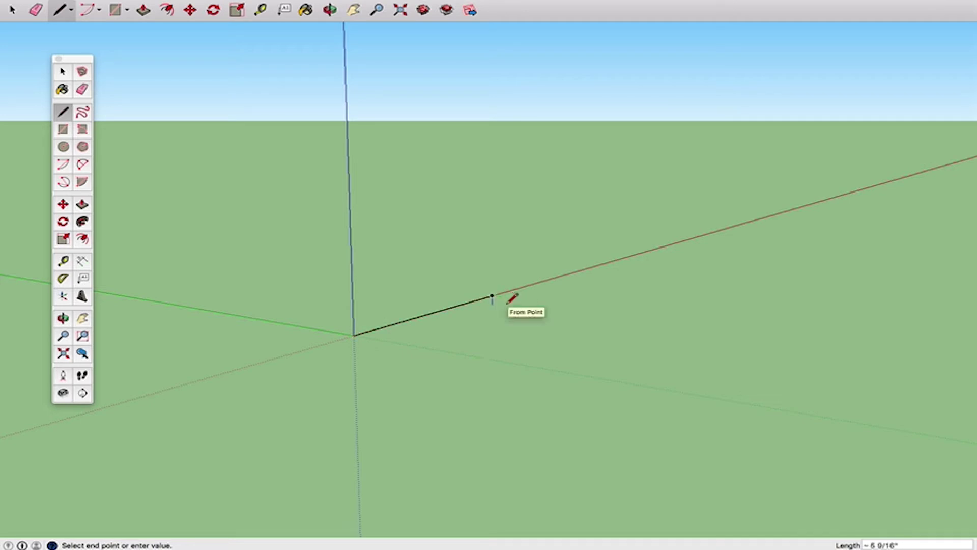
key("Escape")
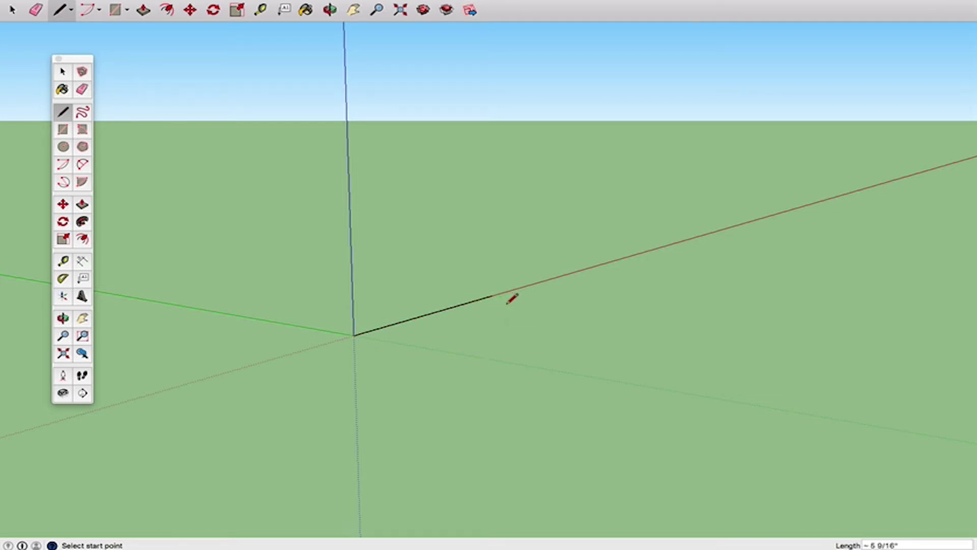
Trace a closed rectangular face on the ground, starting with a 10 ft edge.
left_click(464, 385)
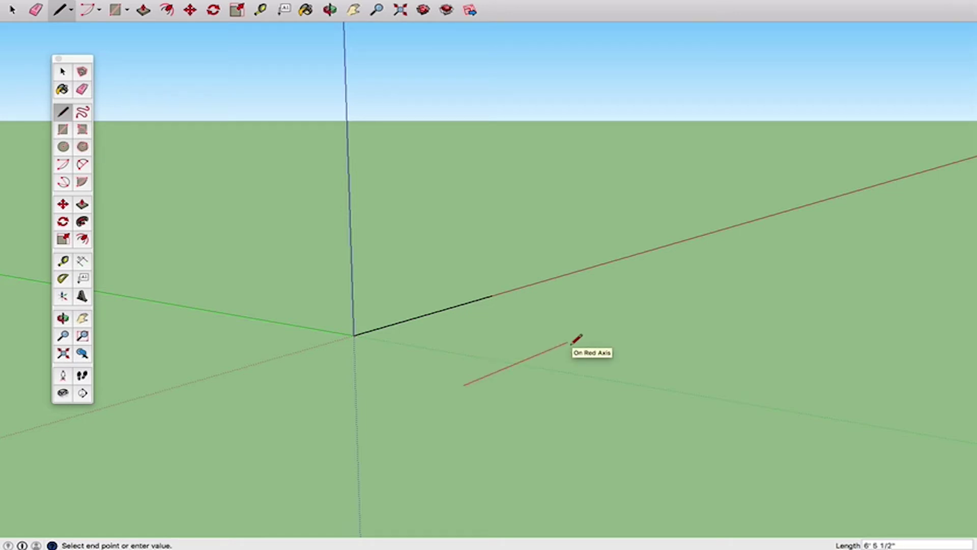
type("10")
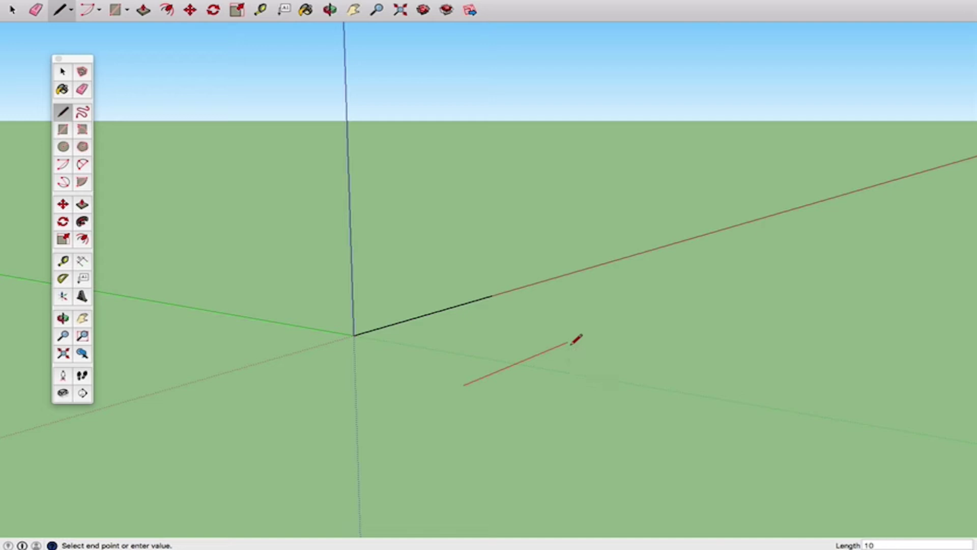
key("Return")
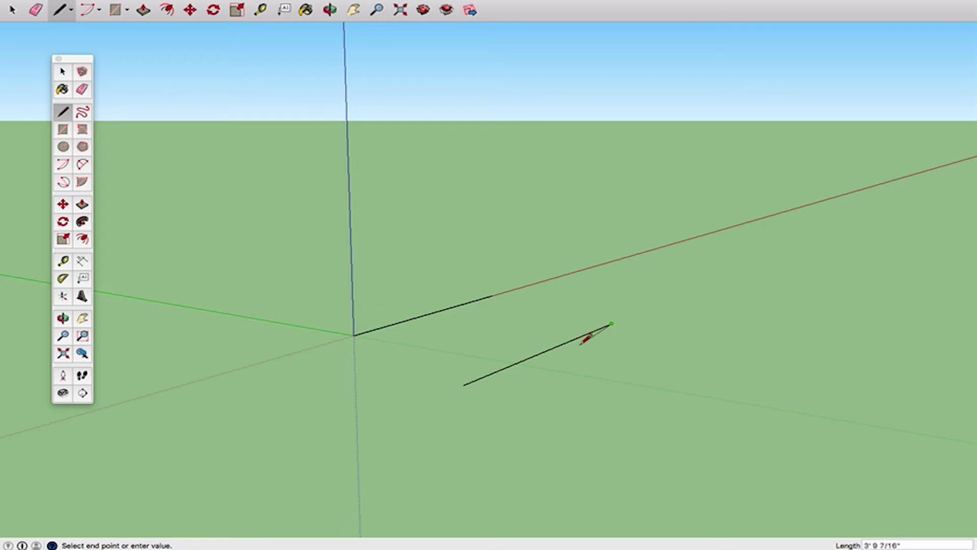
left_click(740, 340)
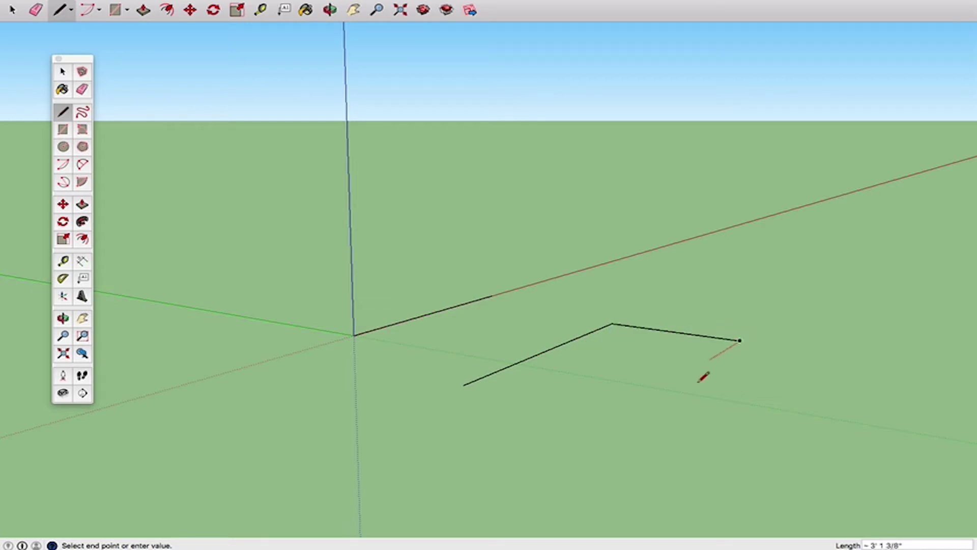
left_click(599, 426)
left_click(464, 385)
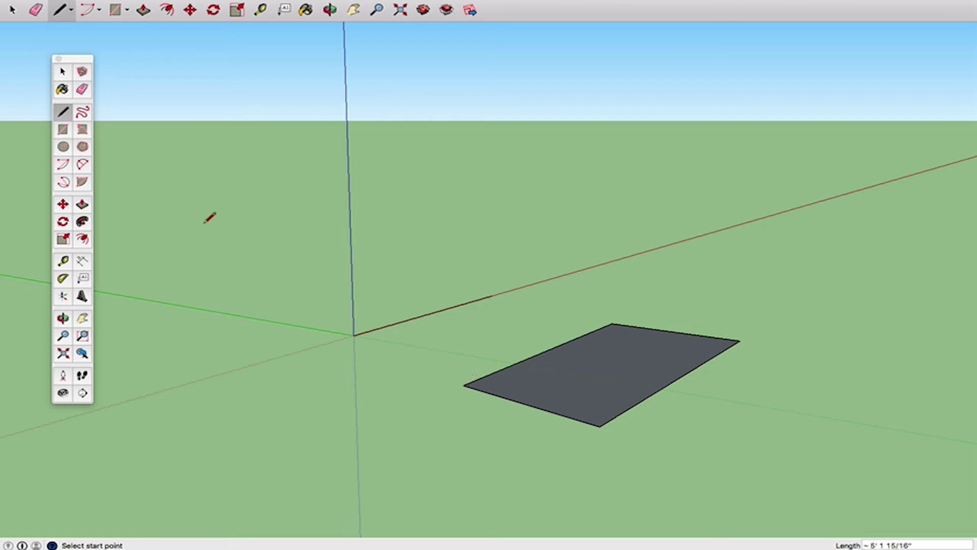
left_click(61, 72)
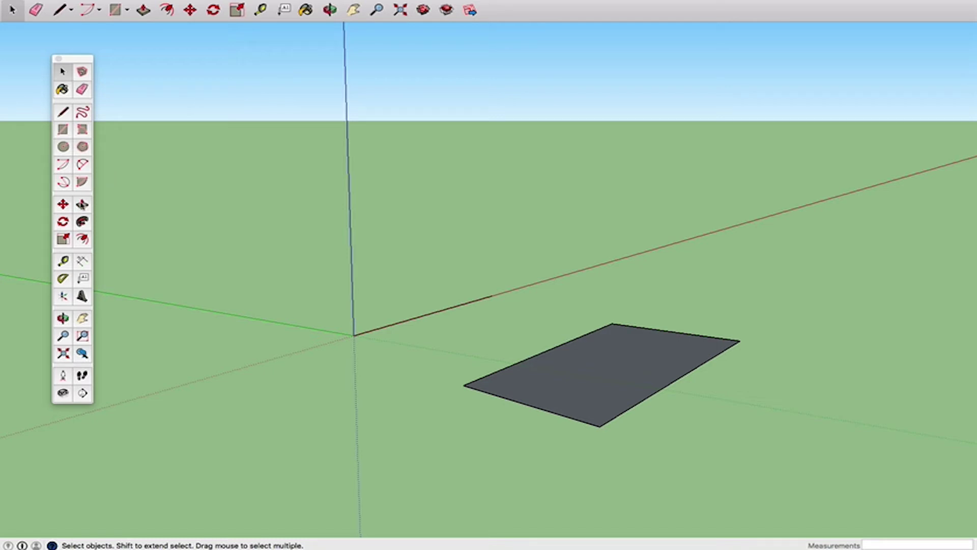
left_click(82, 204)
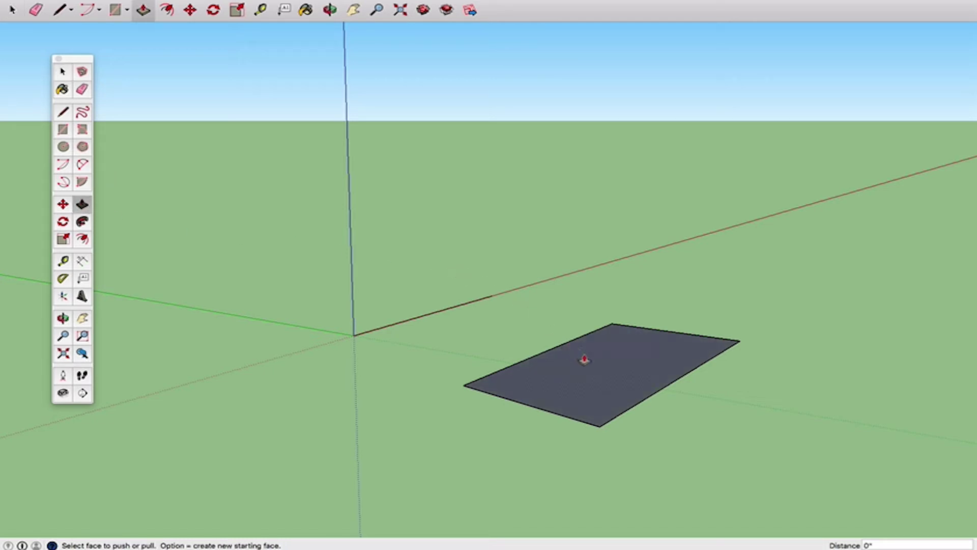
Push/Pull the rectangle upward into a box, then orbit slightly to view it.
left_click_drag(584, 359, 595, 254)
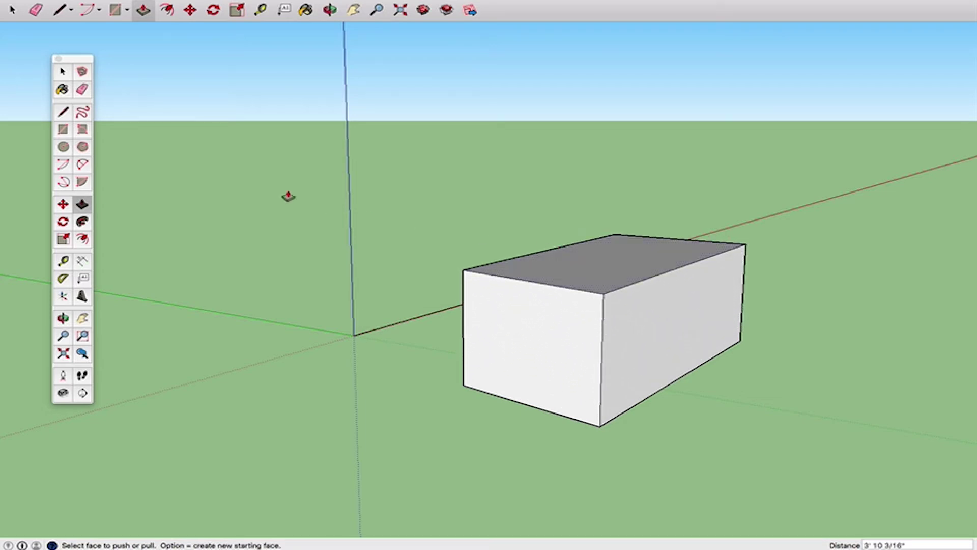
left_click(63, 72)
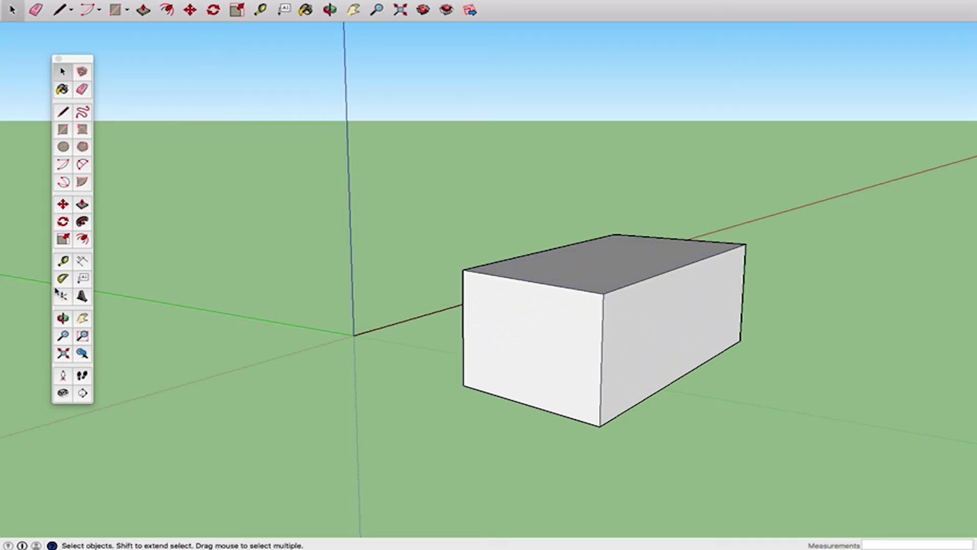
middle_click_drag(384, 268, 327, 299)
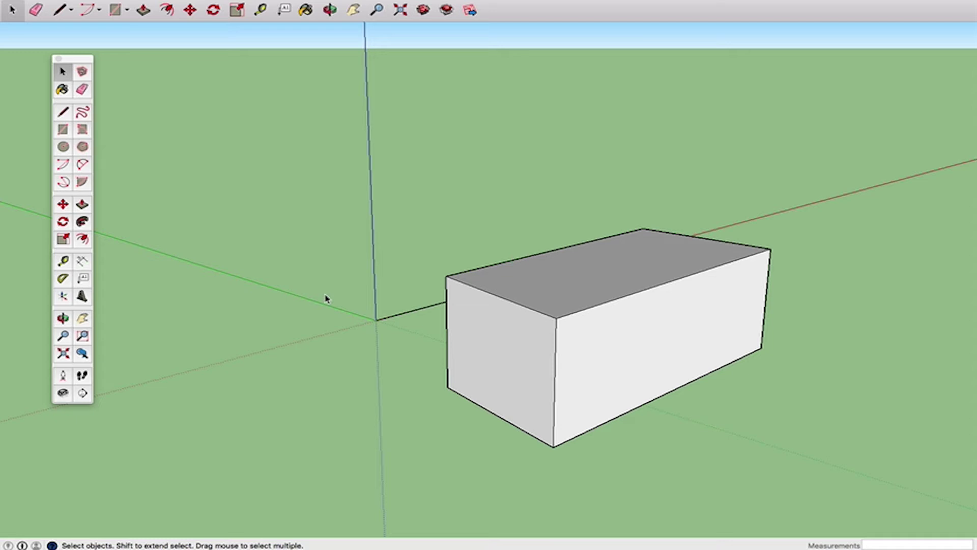
Delete the practice box's front and top faces to clear the model.
left_click(687, 342)
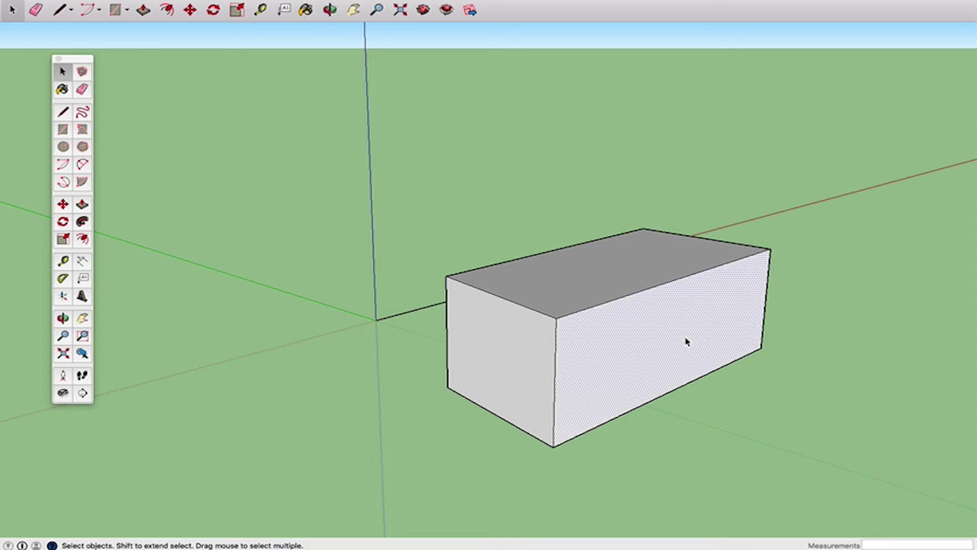
key("Delete")
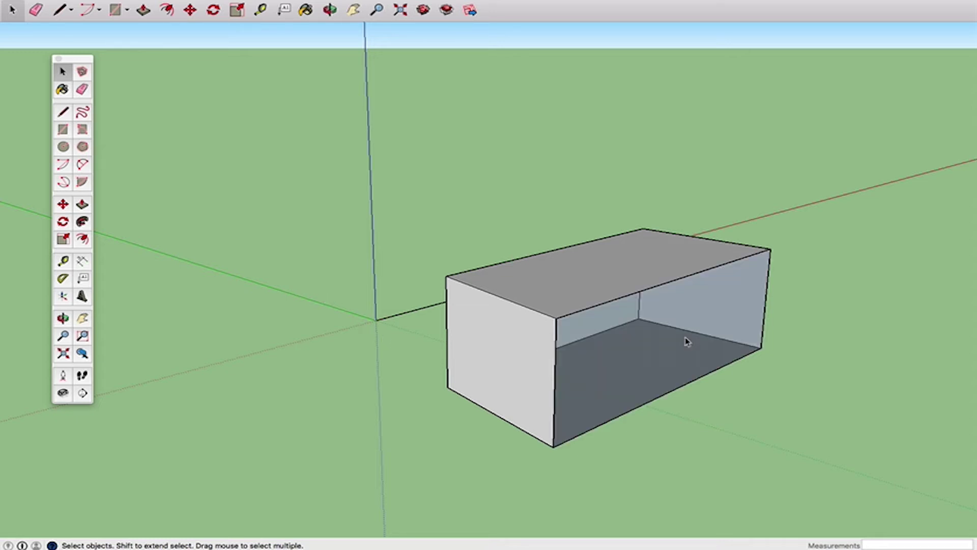
left_click(636, 288)
key("Delete")
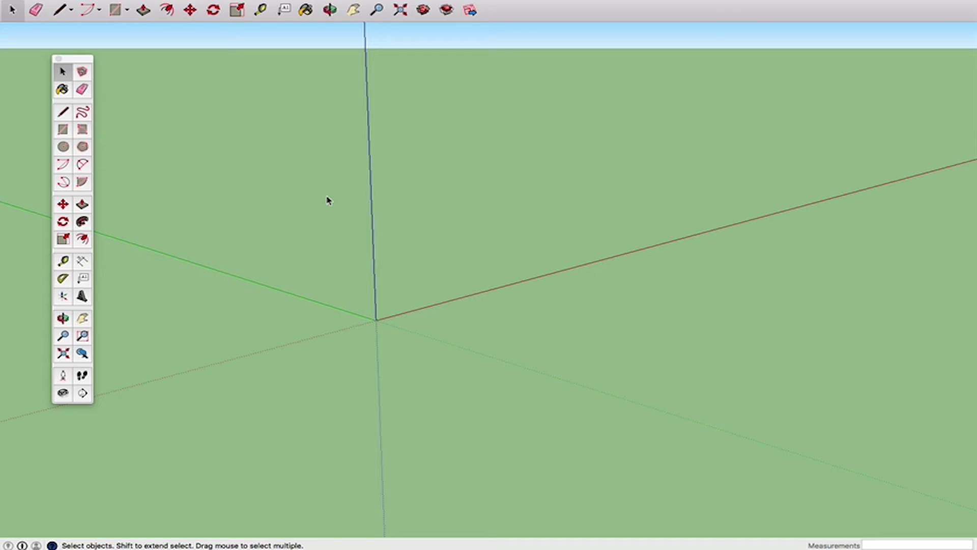
left_click(62, 112)
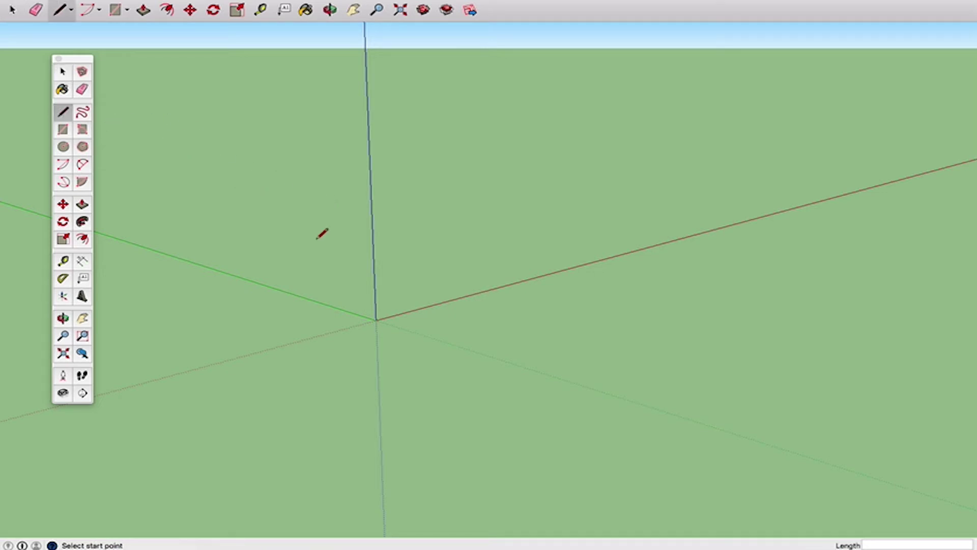
Draw a 36 ft by 36 ft square face from the origin along the red and green axes.
left_click(377, 321)
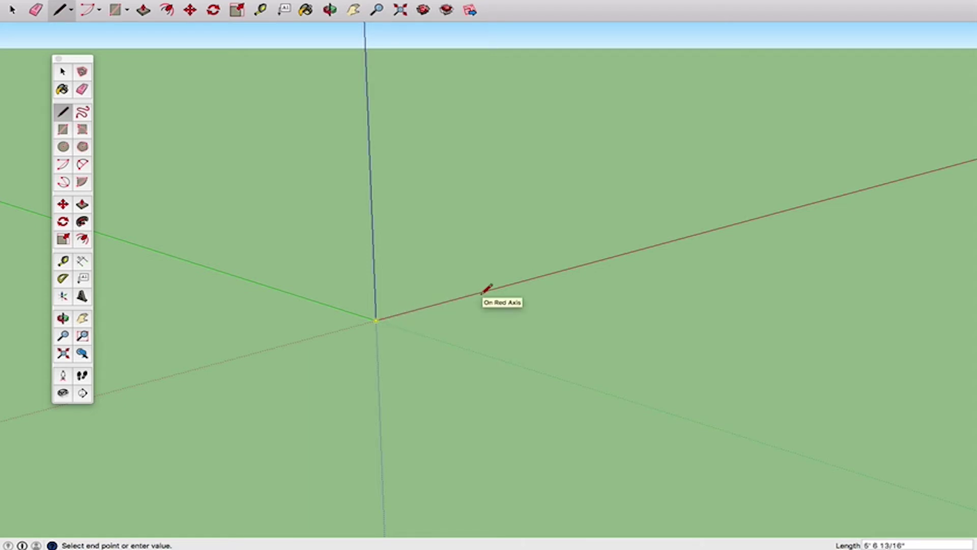
type("36")
key("Return")
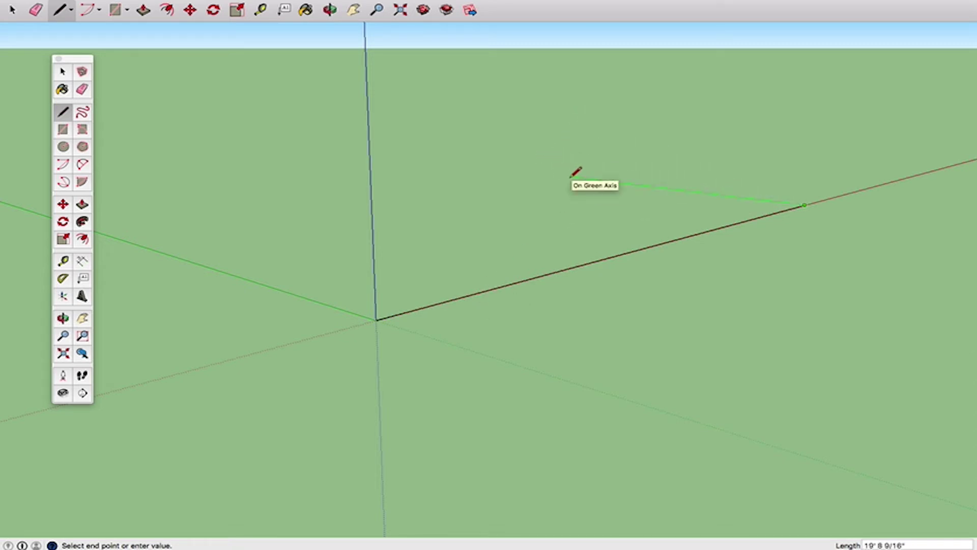
type("26")
key("BackSpace")
key("BackSpace")
type("36")
key("Return")
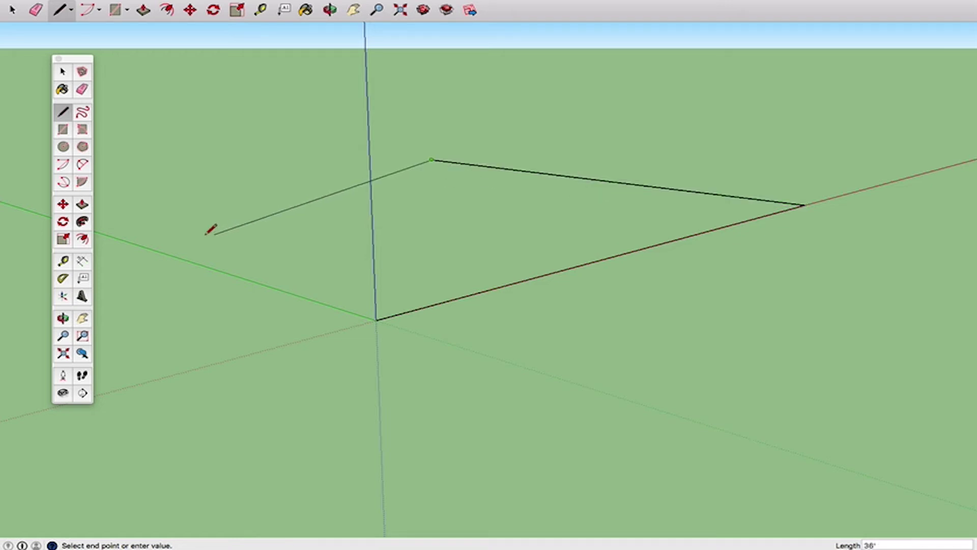
left_click(21, 207)
left_click(377, 319)
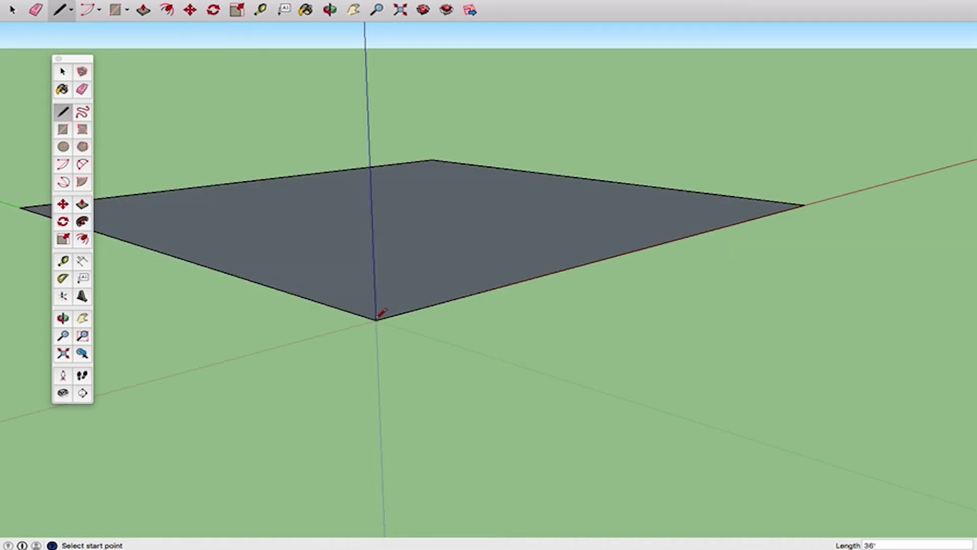
key("space")
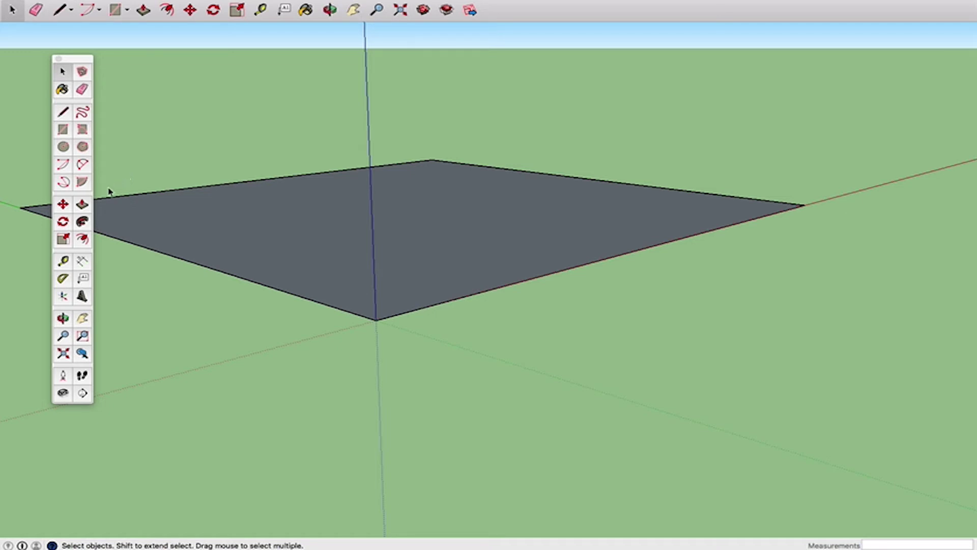
Offset the square's edge 6 inches inward, then orbit to look down on it.
left_click(83, 239)
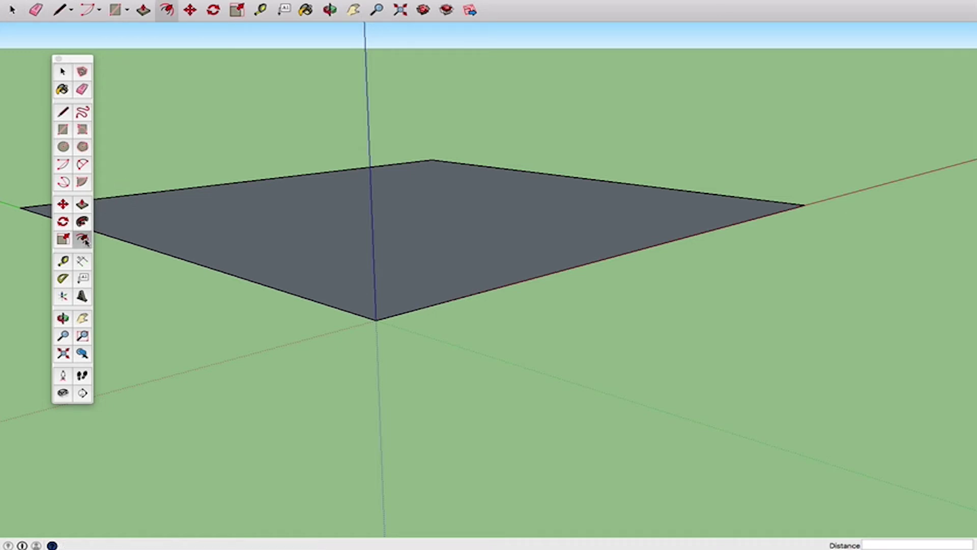
left_click(141, 247)
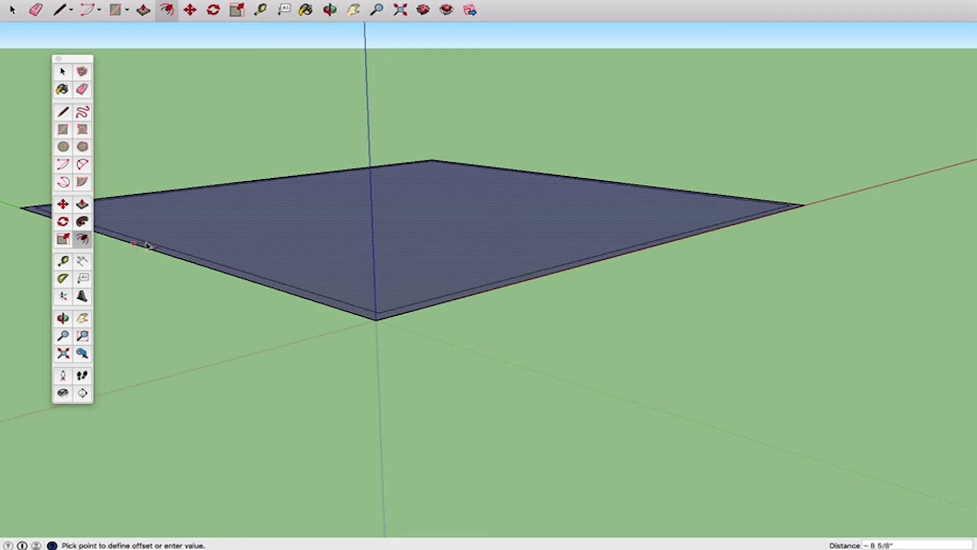
type("6")
key("Return")
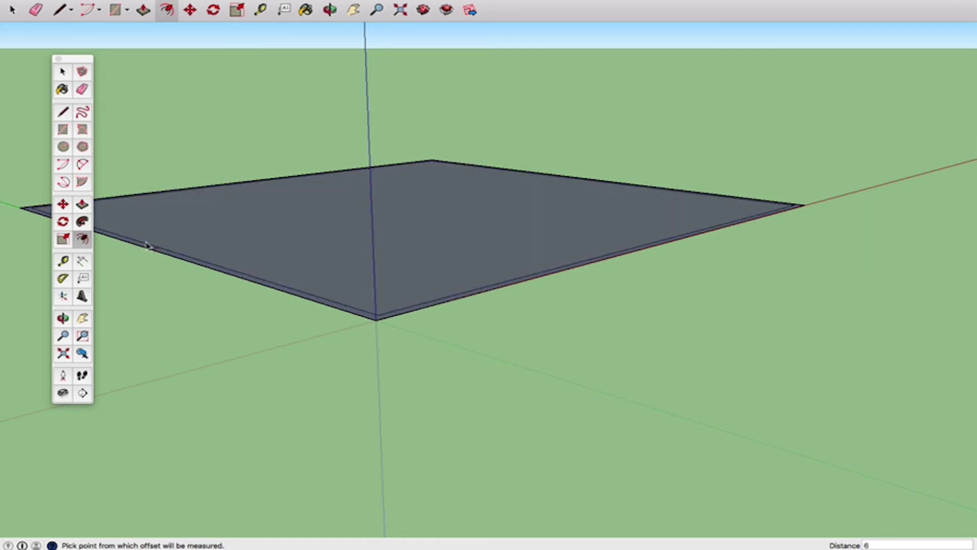
left_click(62, 318)
left_click_drag(342, 160, 331, 312)
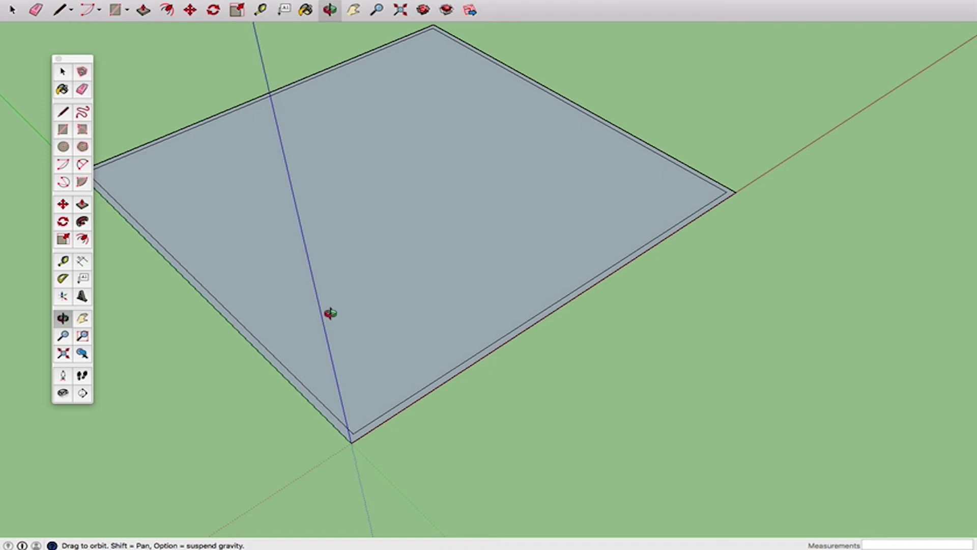
left_click(82, 204)
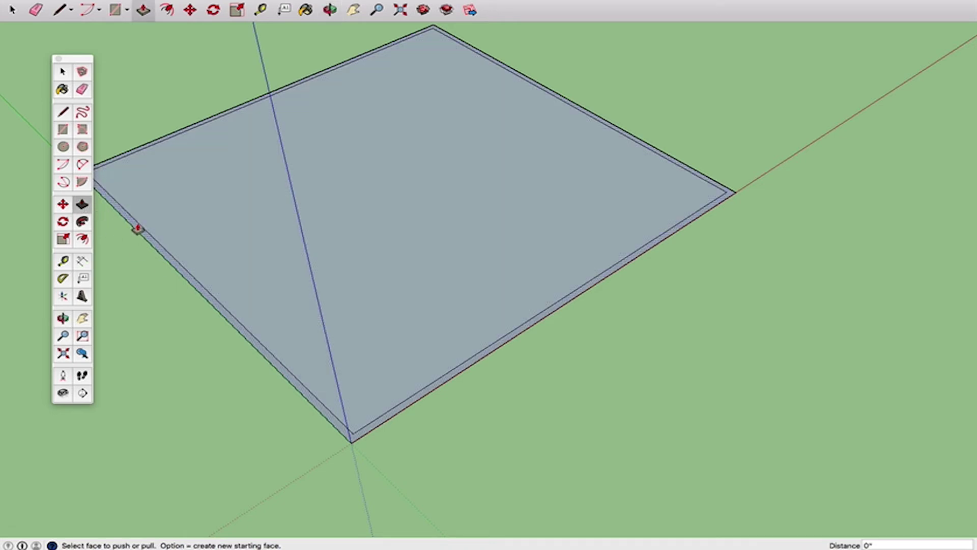
Push/Pull the border strip up 2' to form the foundation walls.
left_click_drag(138, 228, 135, 223)
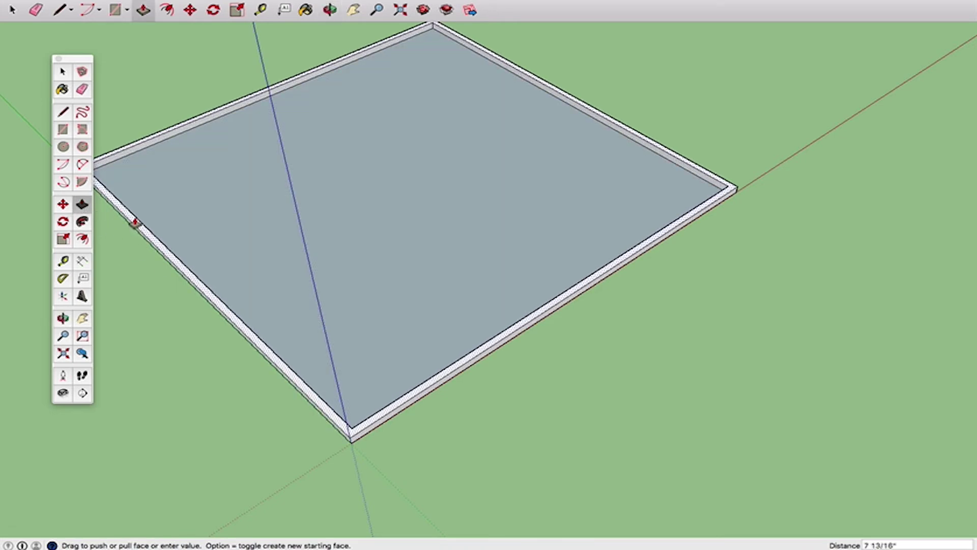
type("2'")
key("Return")
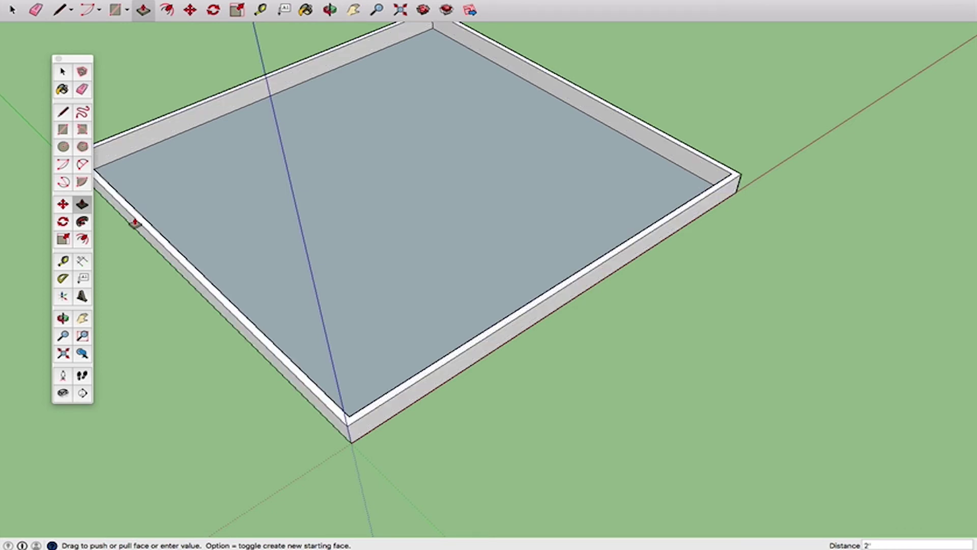
Select and delete the inner floor face, leaving only the open ring.
left_click(63, 72)
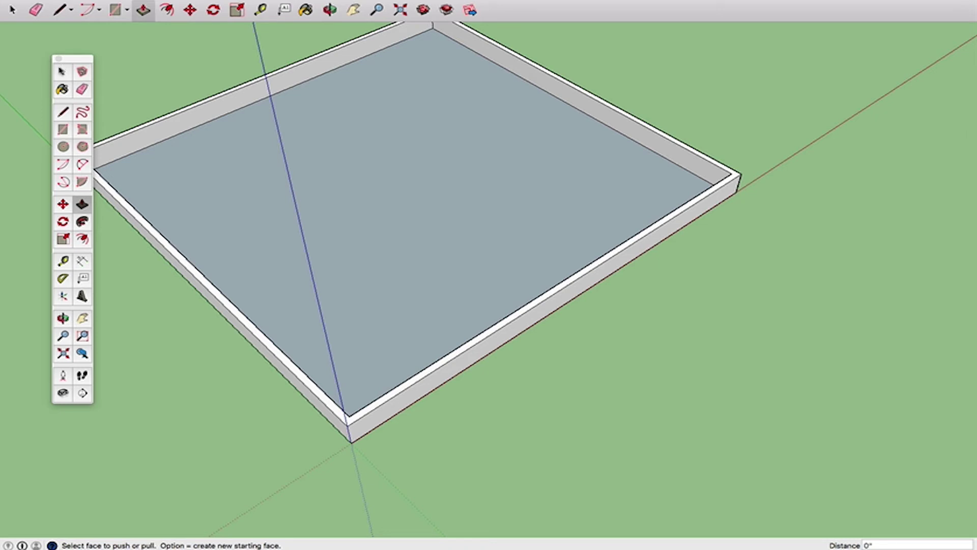
left_click(379, 149)
left_click(379, 148)
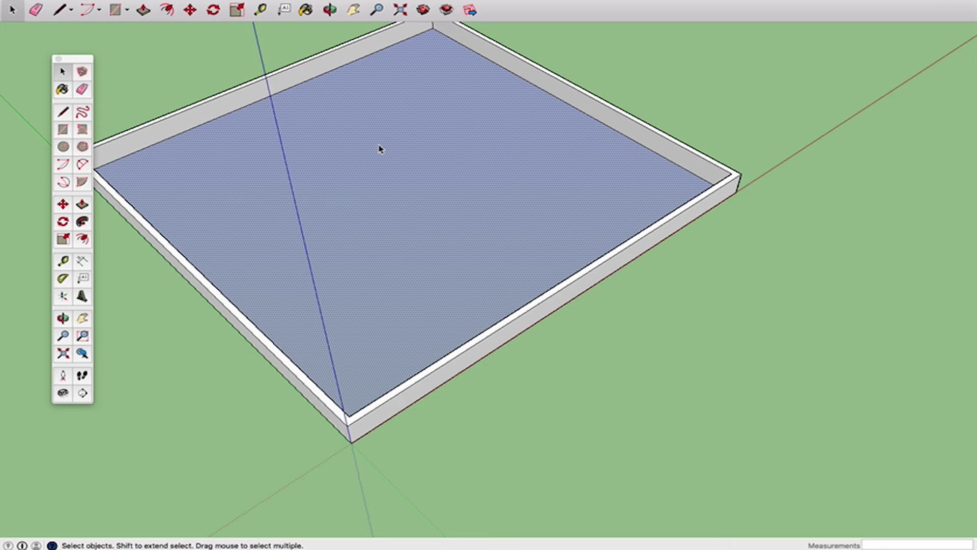
double_click(379, 149)
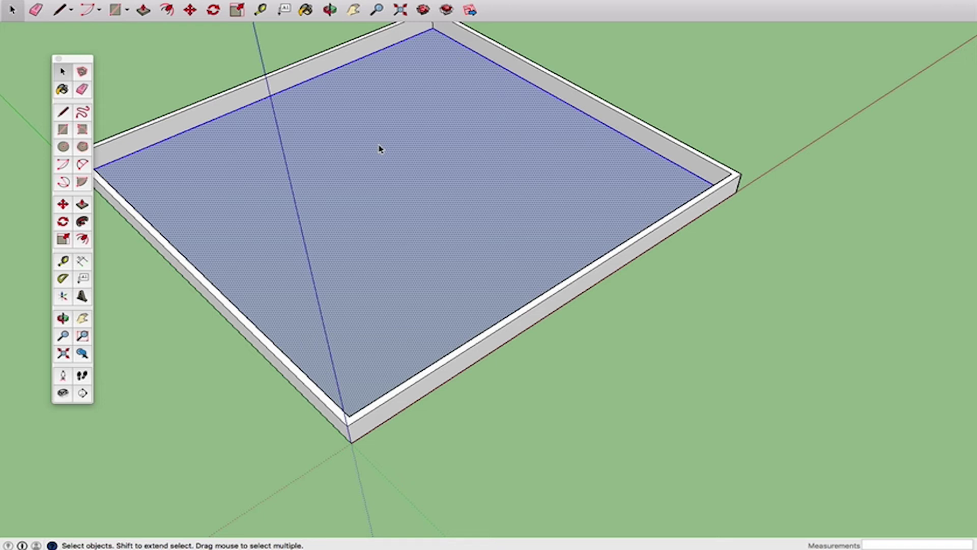
left_click(379, 149)
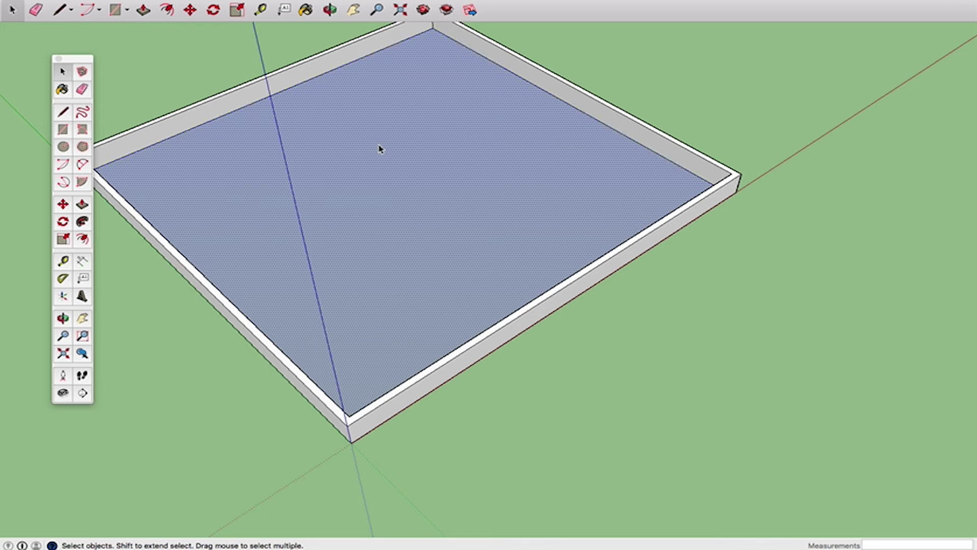
key("Delete")
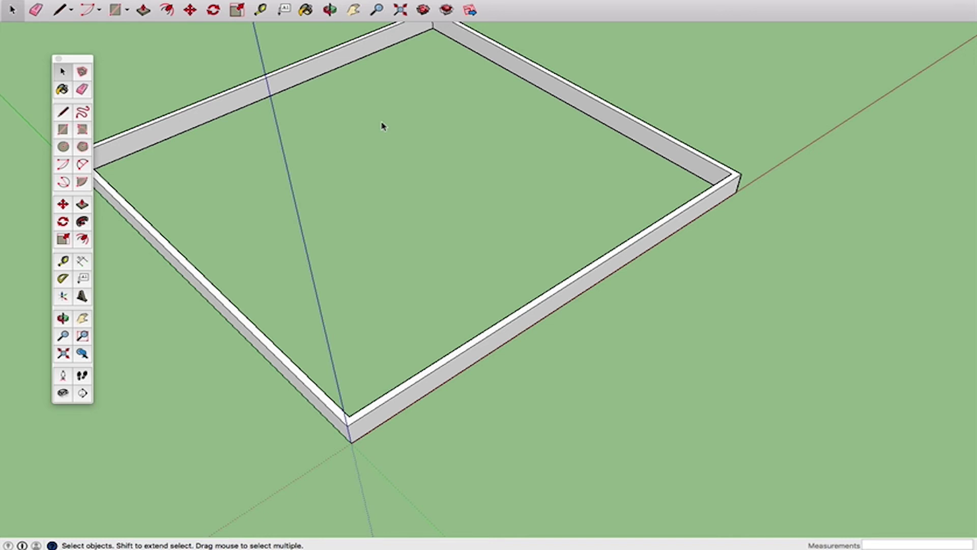
scroll(383, 127, "down", 4)
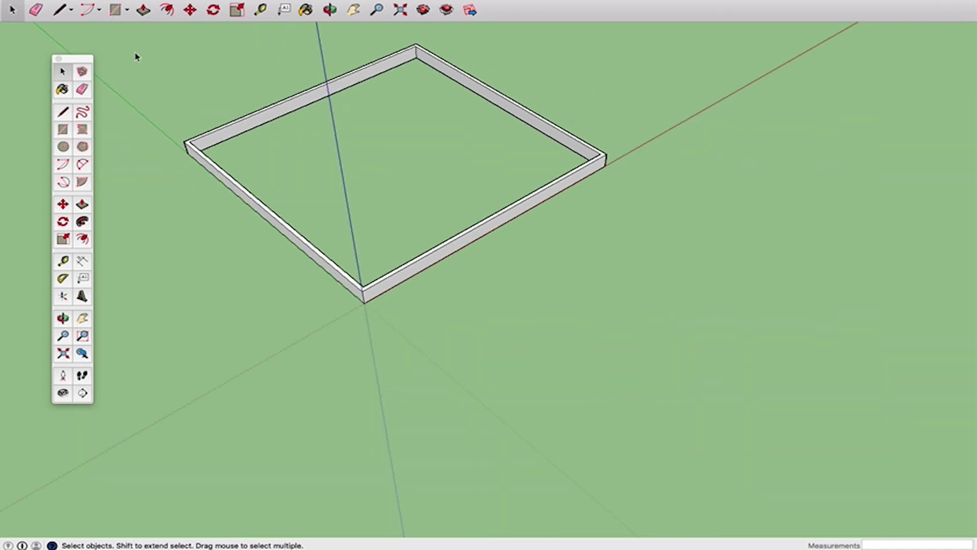
Box-select the entire 2 ft foundation ring and make it one group.
left_click_drag(135, 52, 456, 251)
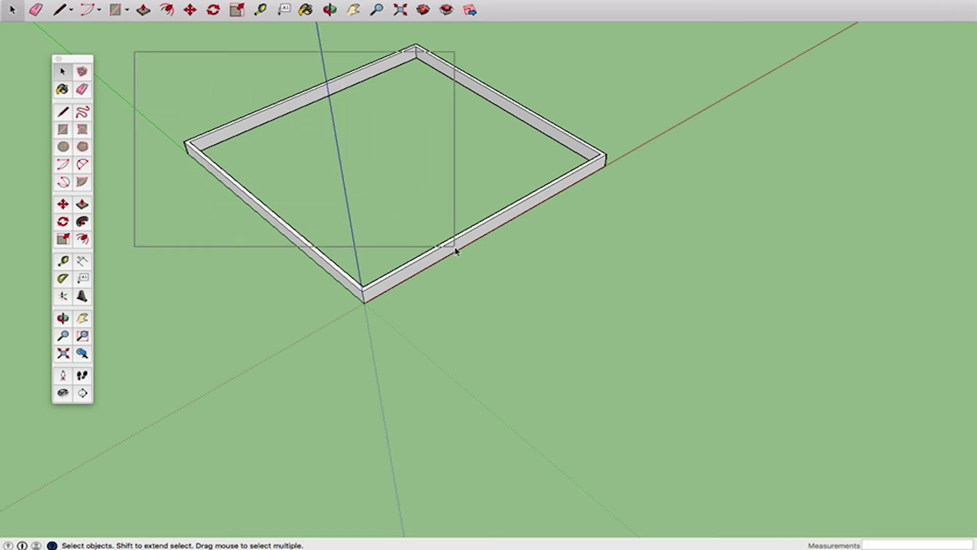
left_click_drag(457, 250, 450, 246)
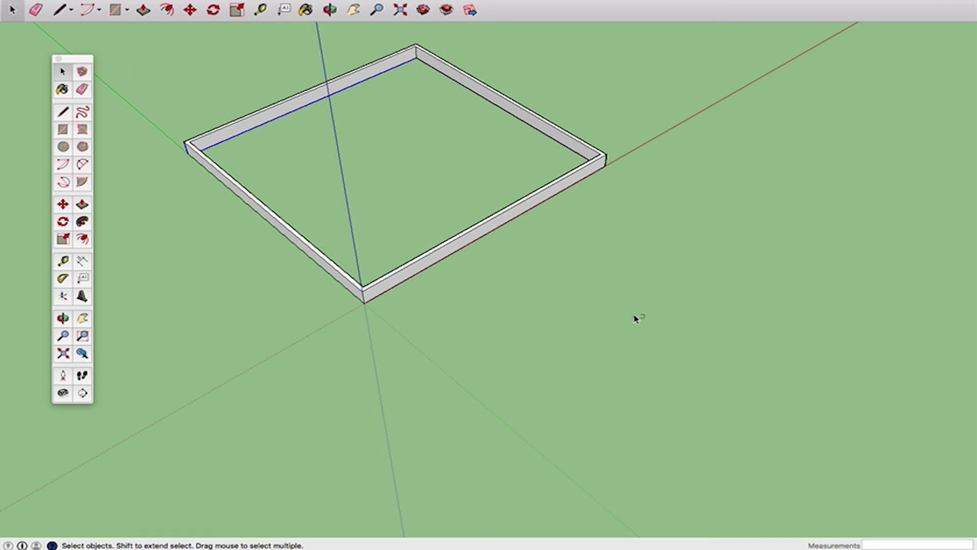
left_click_drag(641, 317, 242, 84)
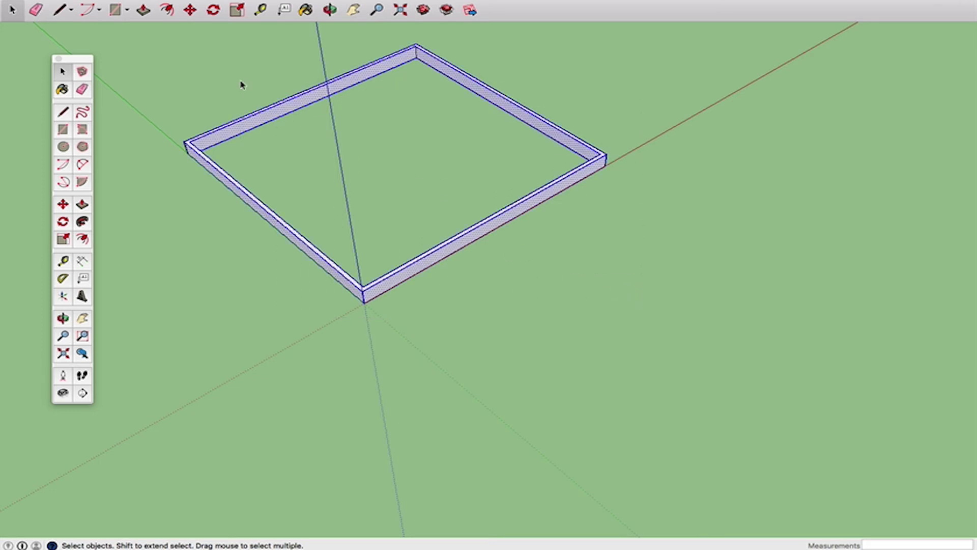
right_click(276, 107)
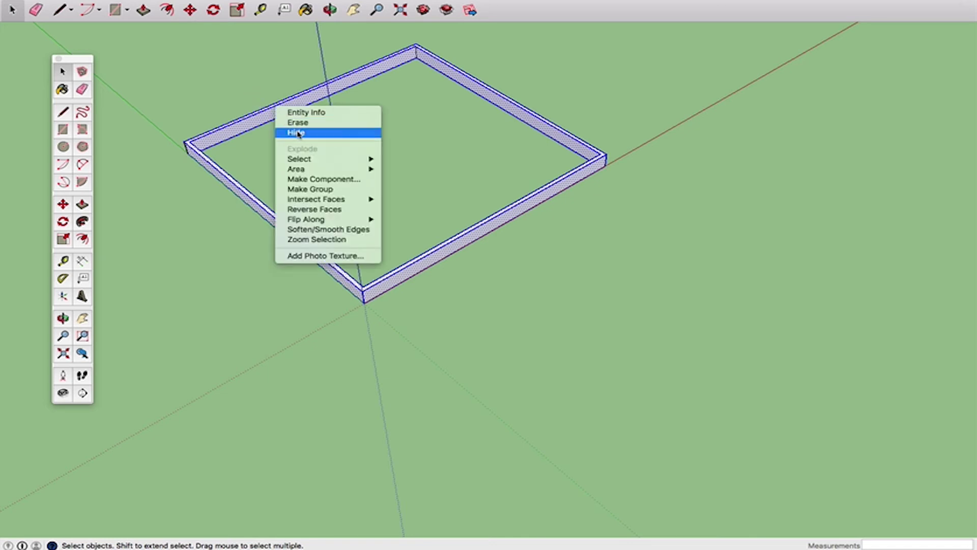
left_click(322, 189)
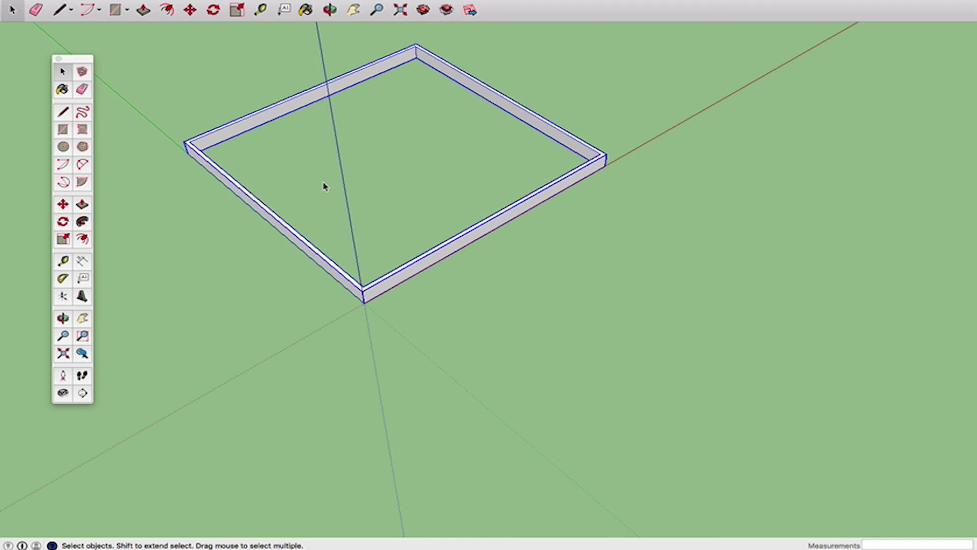
left_click(324, 187)
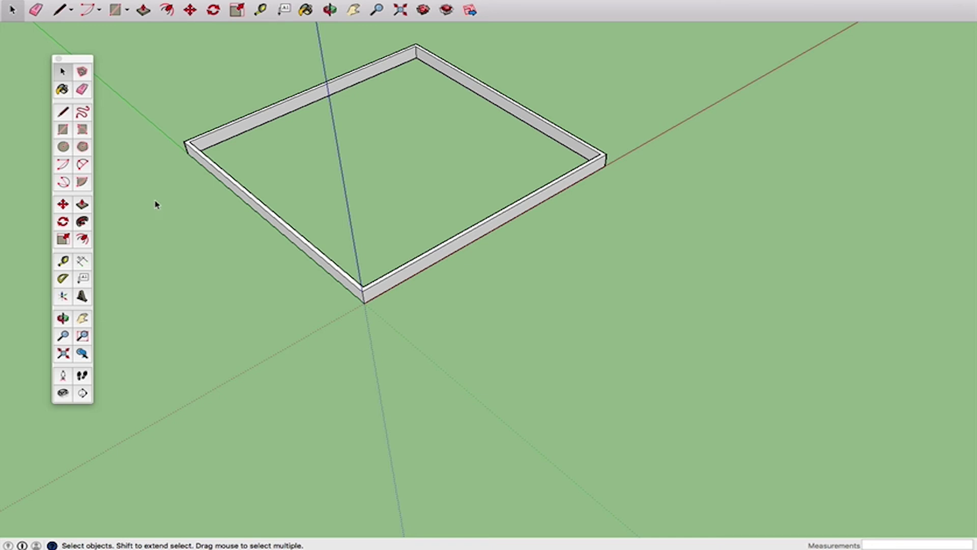
left_click(62, 130)
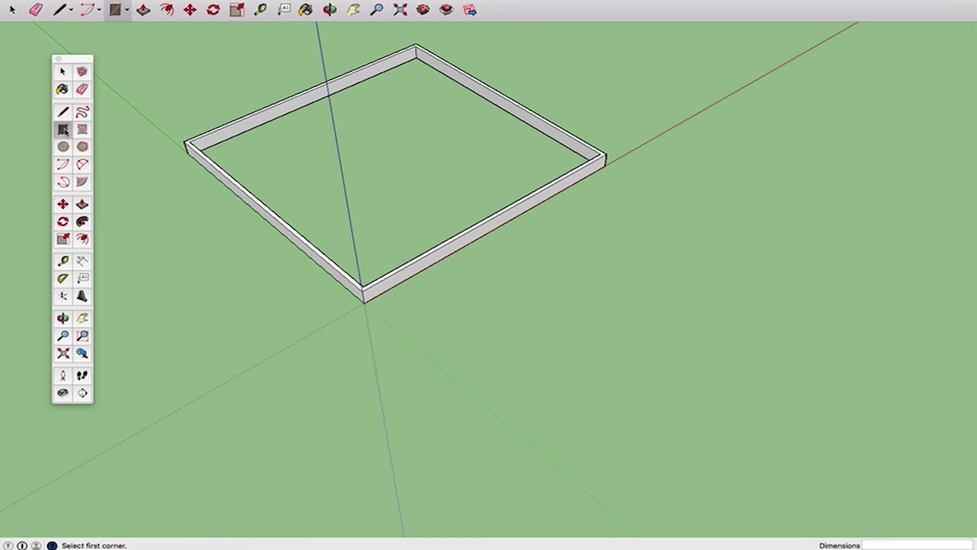
Draw a floor rectangle across the ring from its front corner to its back corner.
left_click(362, 291)
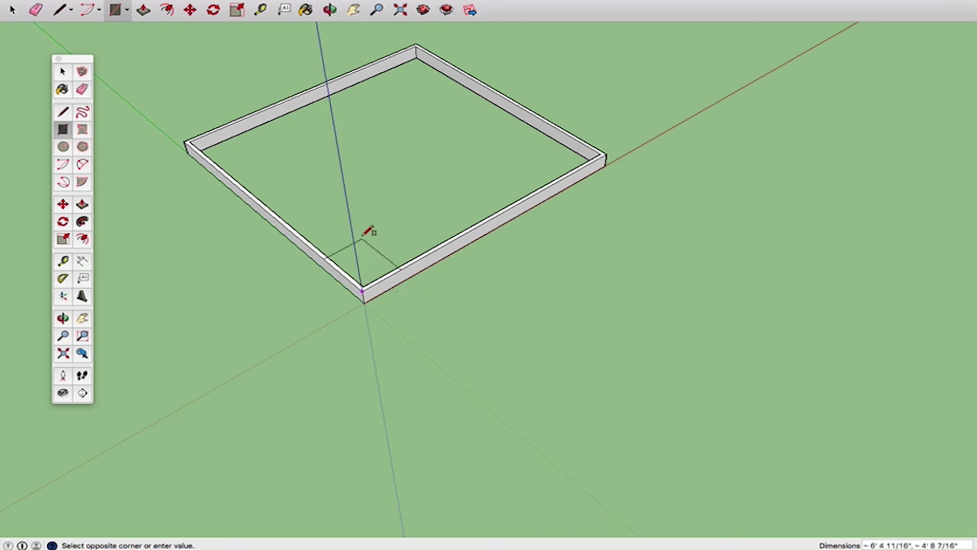
left_click(417, 44)
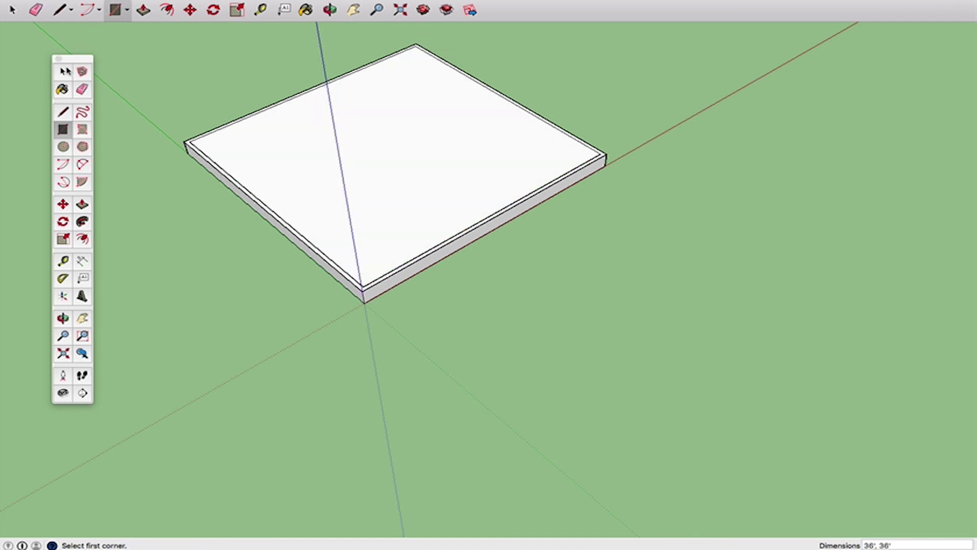
left_click(63, 71)
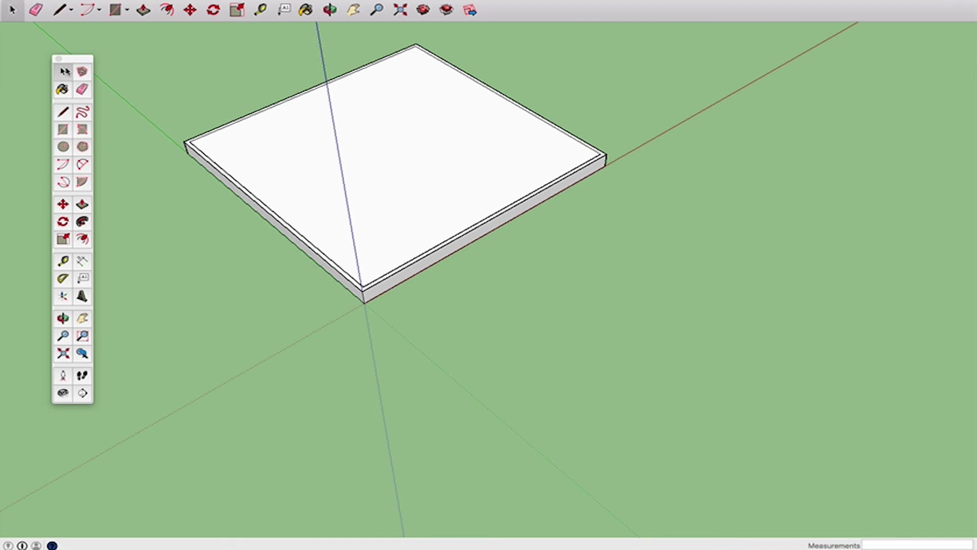
left_click(82, 238)
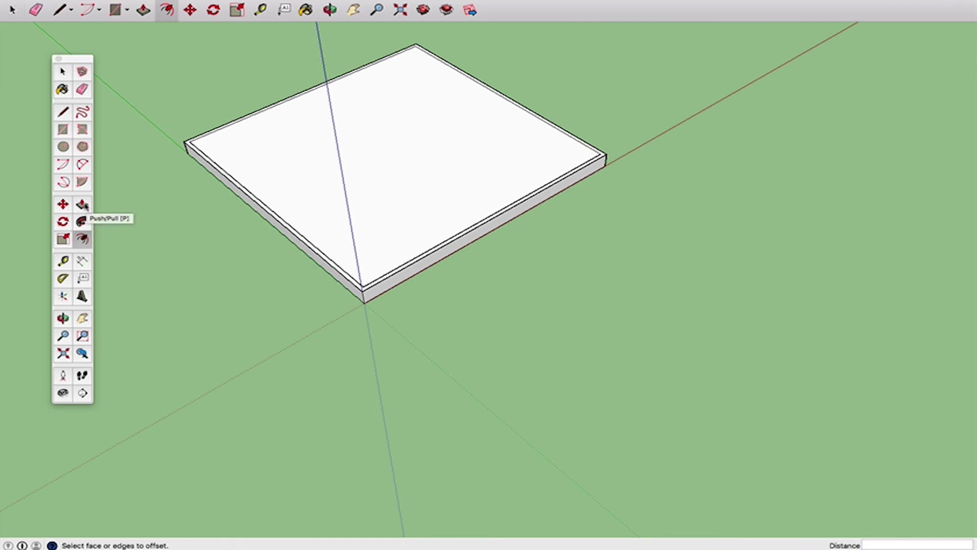
left_click(82, 204)
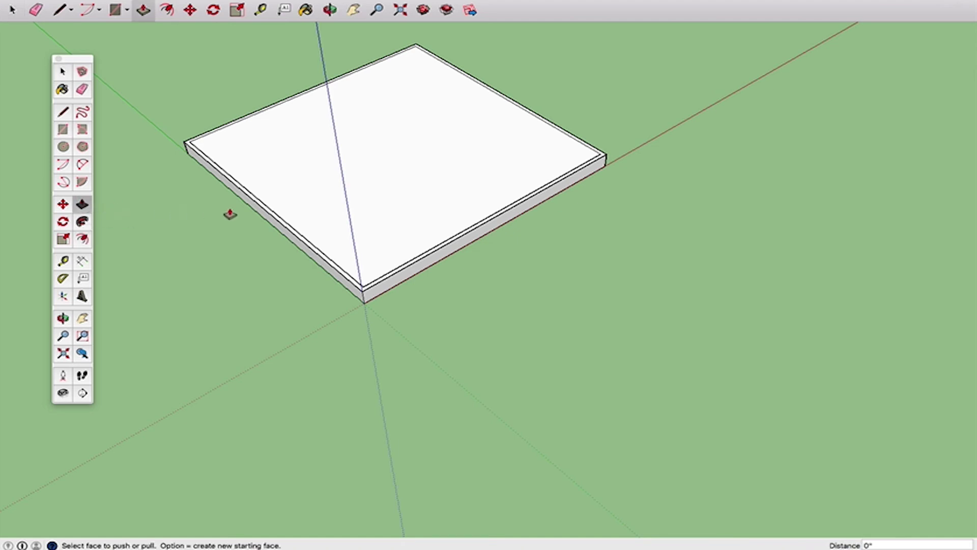
Push/Pull the rim around the floor up 10 ft to form the walls.
left_click_drag(263, 207, 260, 198)
type("10")
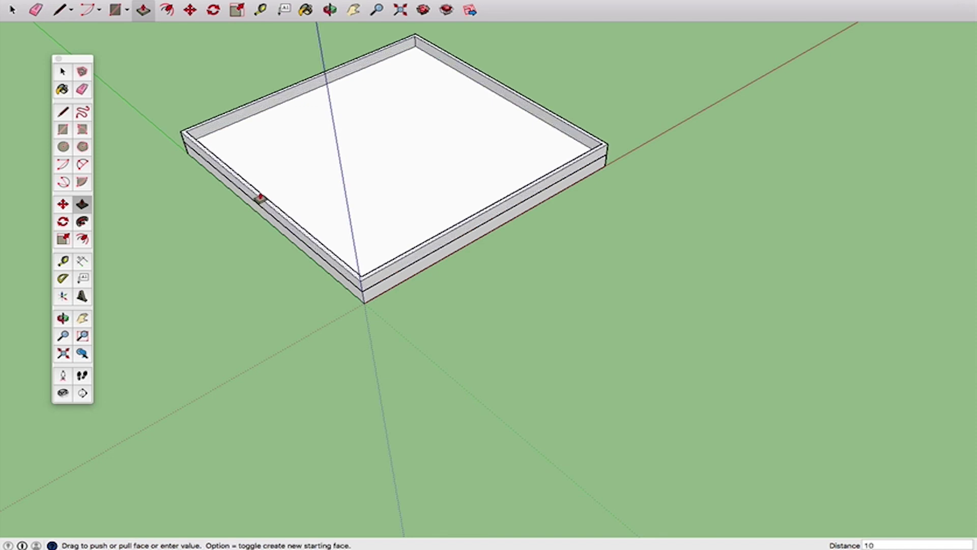
key("Return")
key("space")
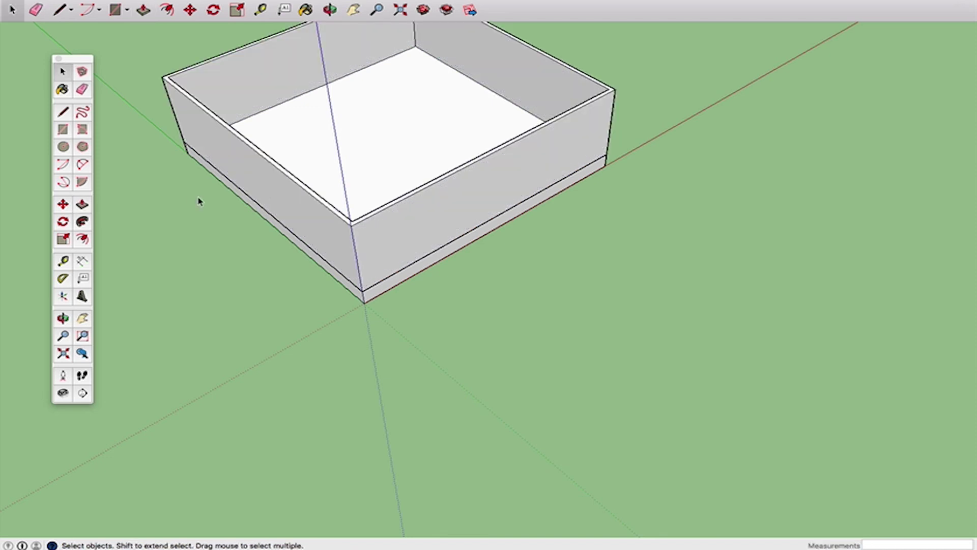
scroll(186, 198, "down", 3)
Triple-click a wall to select the whole walled box and group it.
scroll(210, 71, "up", 5)
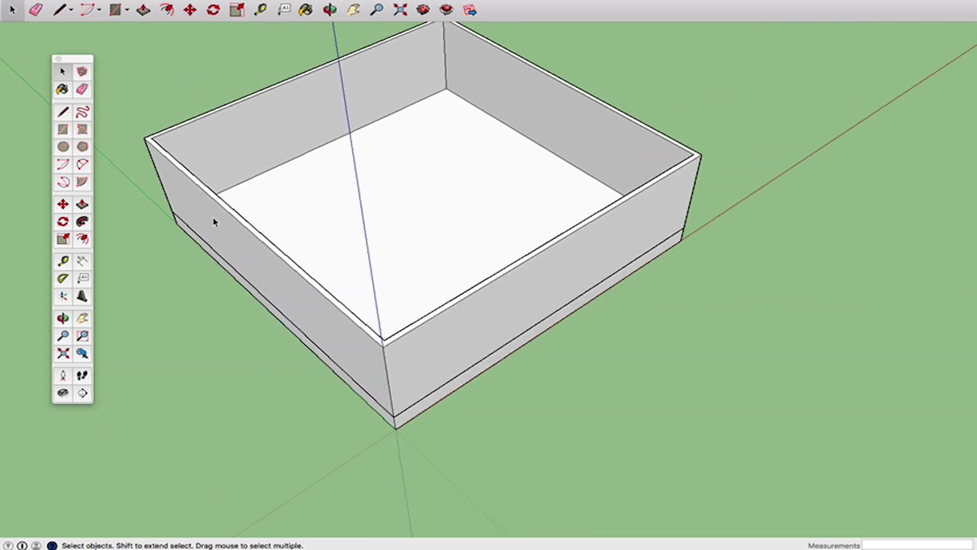
double_click(214, 221)
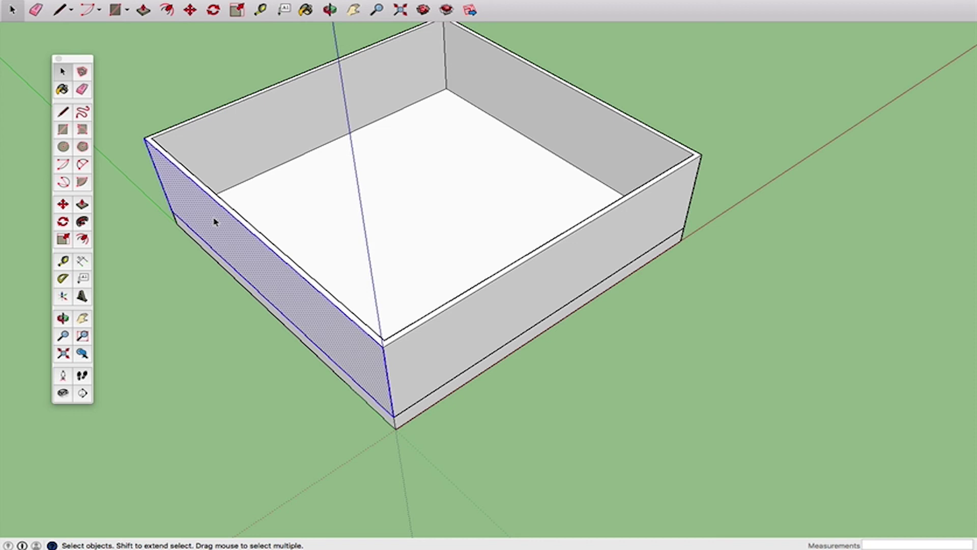
triple_click(214, 221)
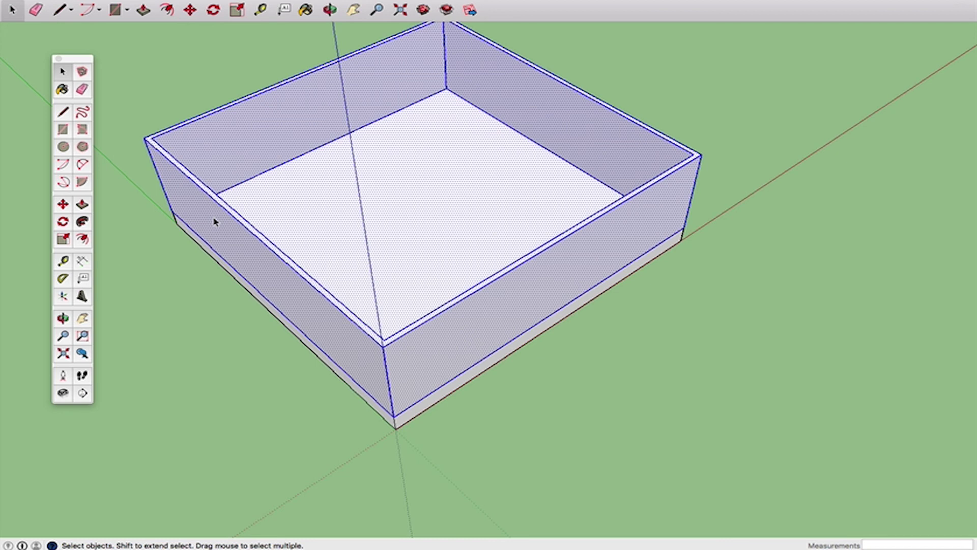
right_click(214, 221)
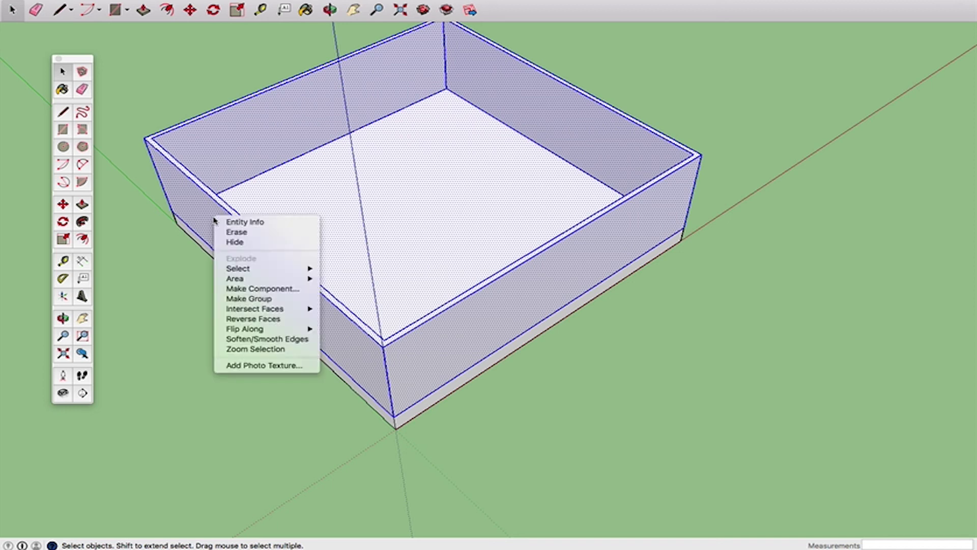
left_click(236, 299)
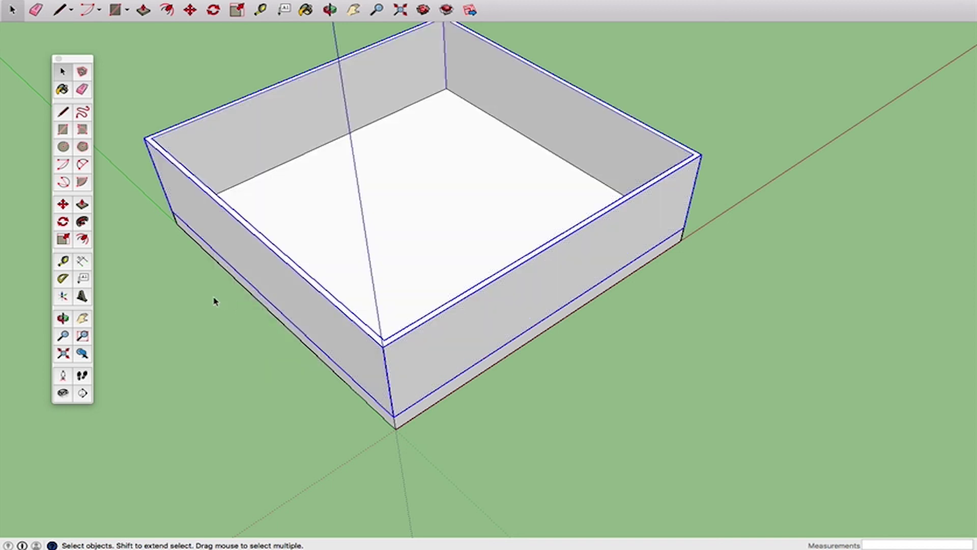